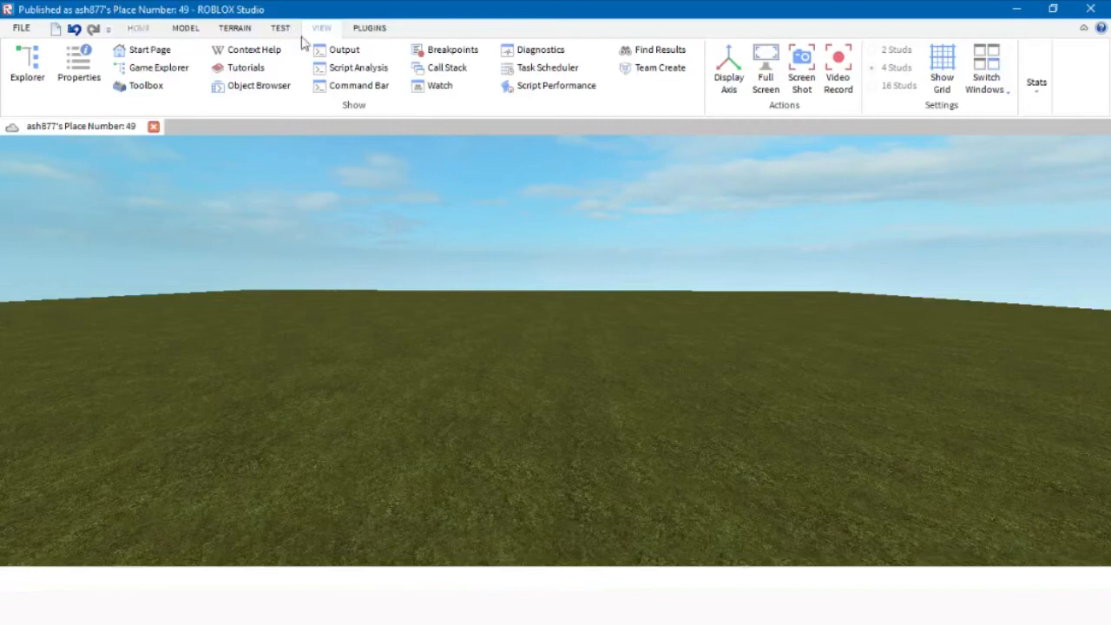
Step: Show the Output, Command Bar, Explorer and Properties panels from the VIEW ribbon
left_click(337, 50)
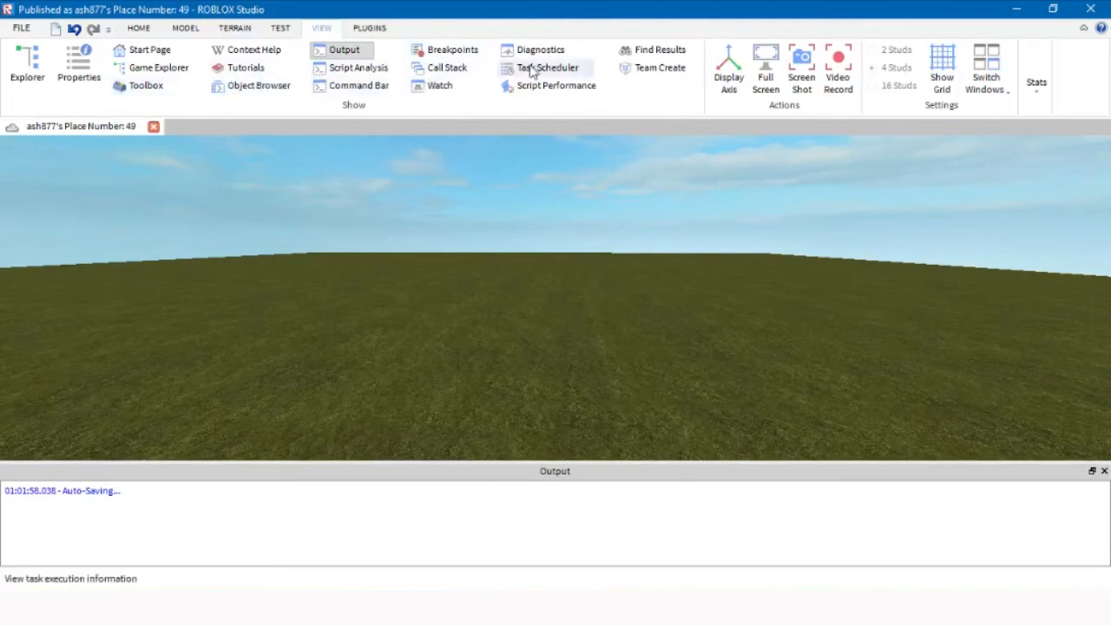
left_click(373, 85)
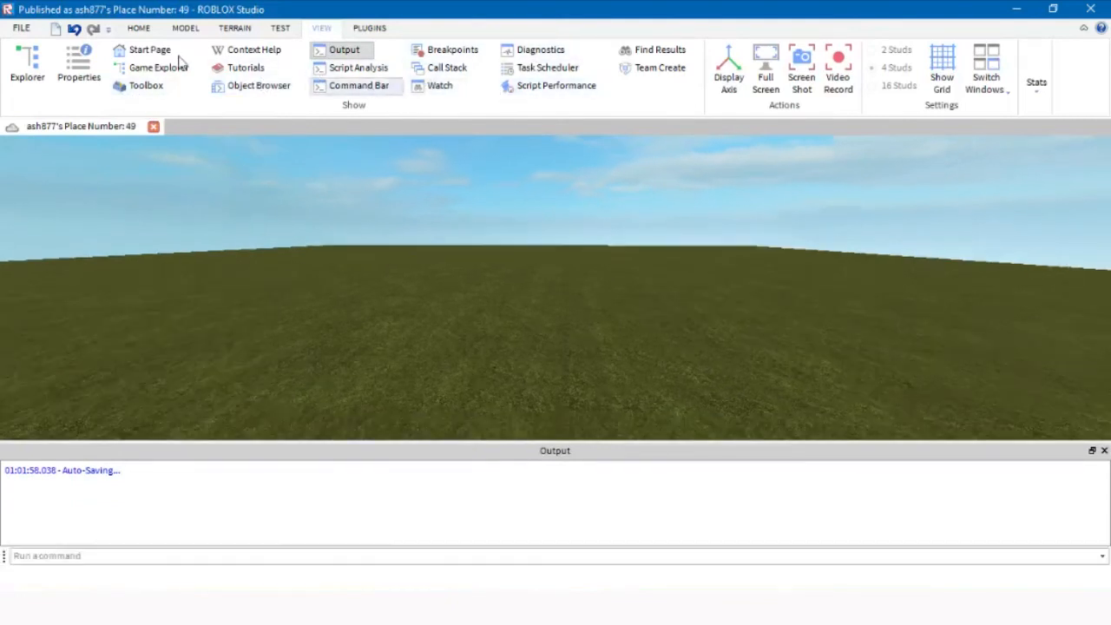
left_click(28, 68)
left_click(96, 61)
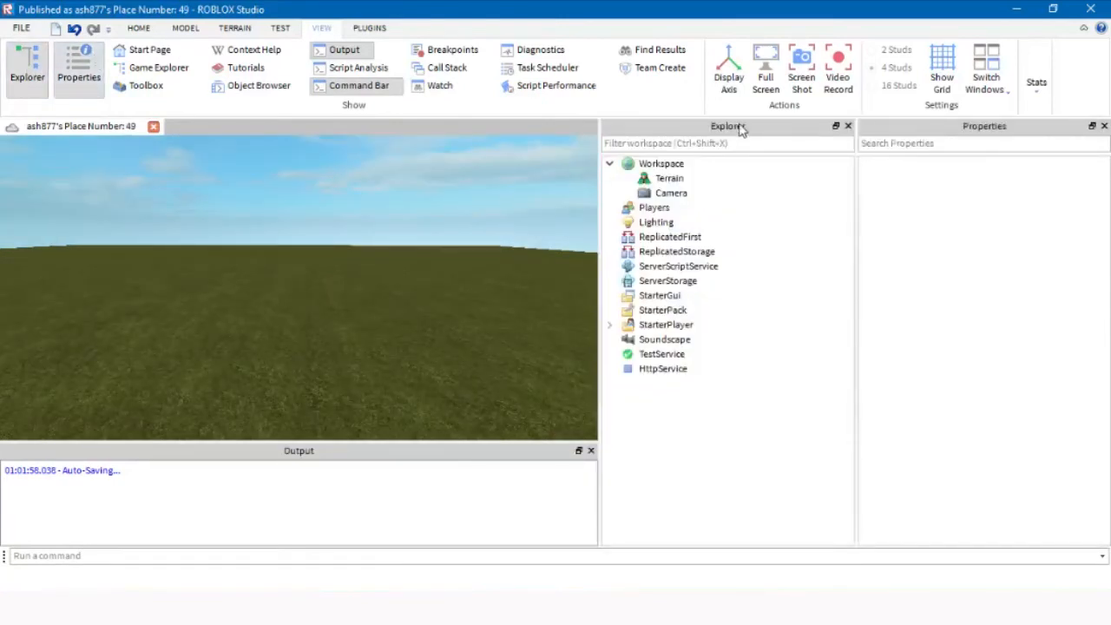
Step: Tilt the 3D viewport camera skyward and move to the MODEL ribbon
mouse_move(739, 126)
left_mouse_down()
mouse_move(699, 135)
mouse_move(773, 139)
left_mouse_up()
right_click_drag(375, 330, 337, 324)
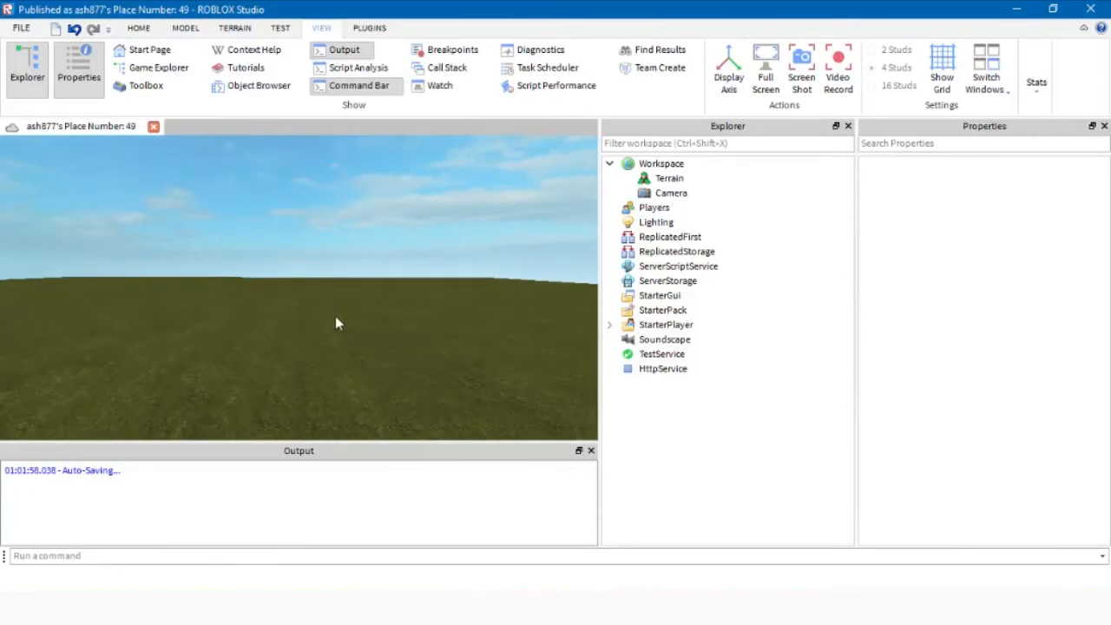
left_click(185, 27)
Step: Insert a new Script into Workspace and select its print 'Hello world!' line
left_click(894, 49)
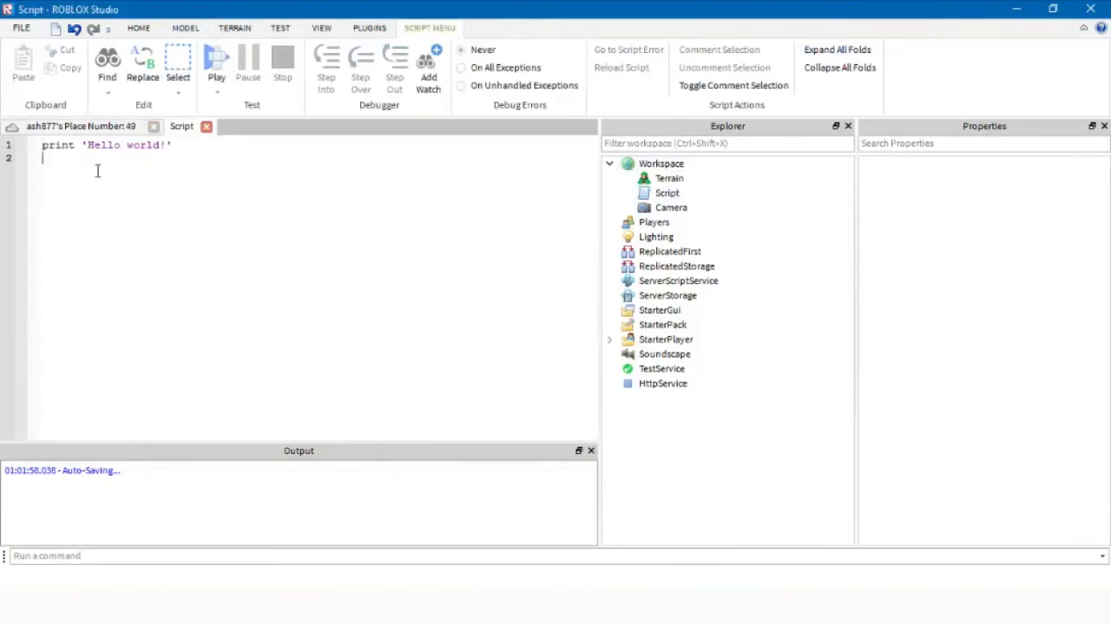
key("ctrl+a")
key("ctrl+c")
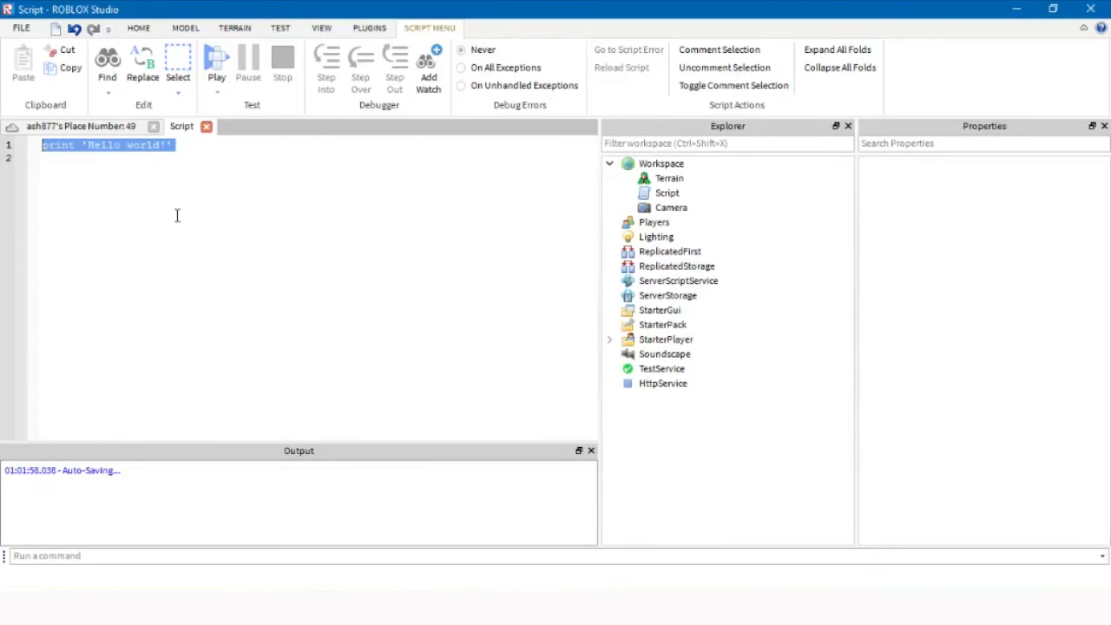
Step: Run print 'Hello world!' from the command line so the Output shows Hello world!
left_click(305, 558)
key("ctrl+v")
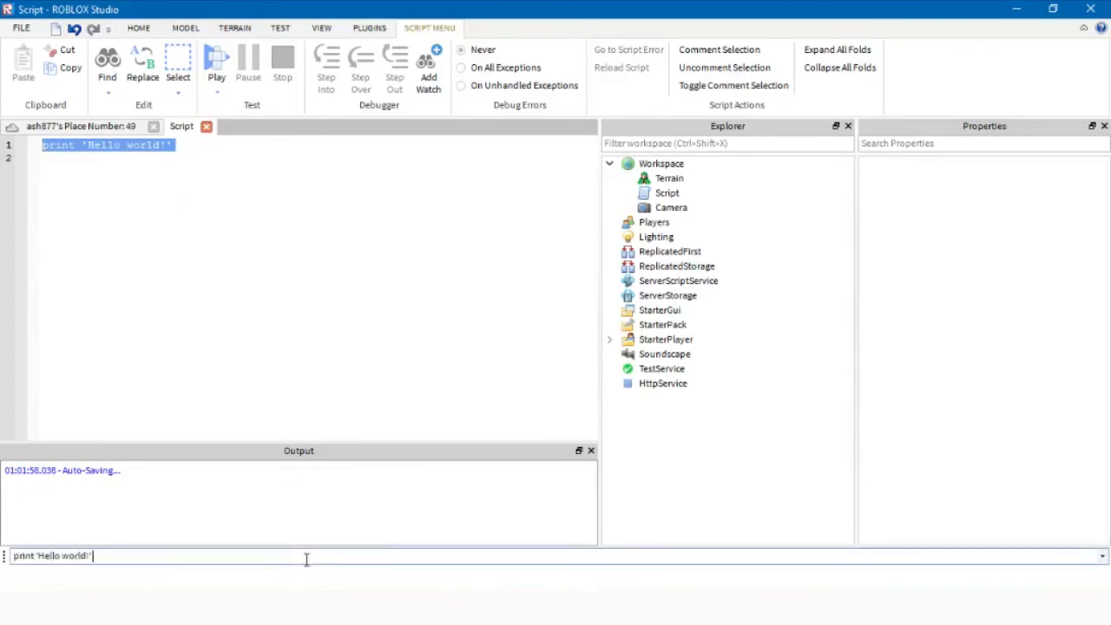
key("Return")
Step: Highlight the Hello world! output line, then clear the selections
left_click_drag(4, 507, 76, 507)
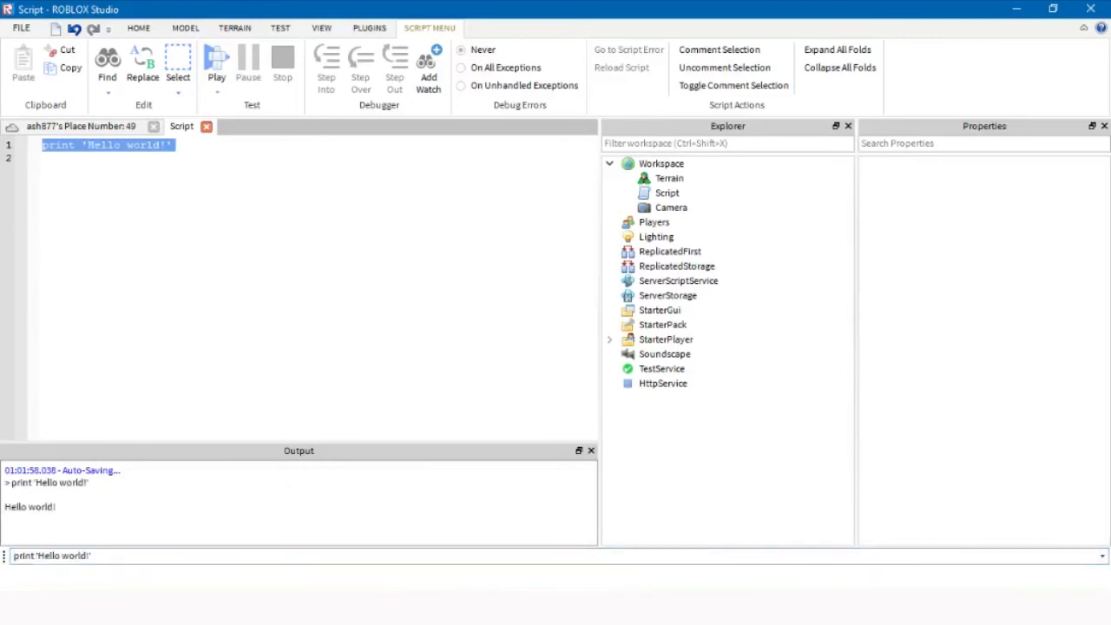
left_click(76, 507)
left_click(291, 183)
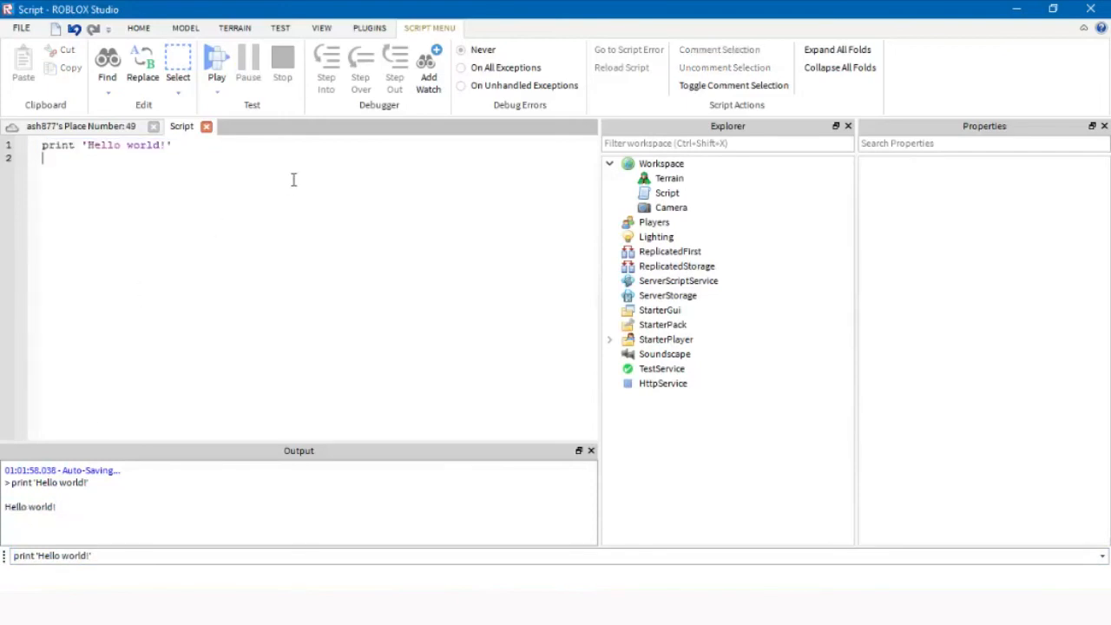